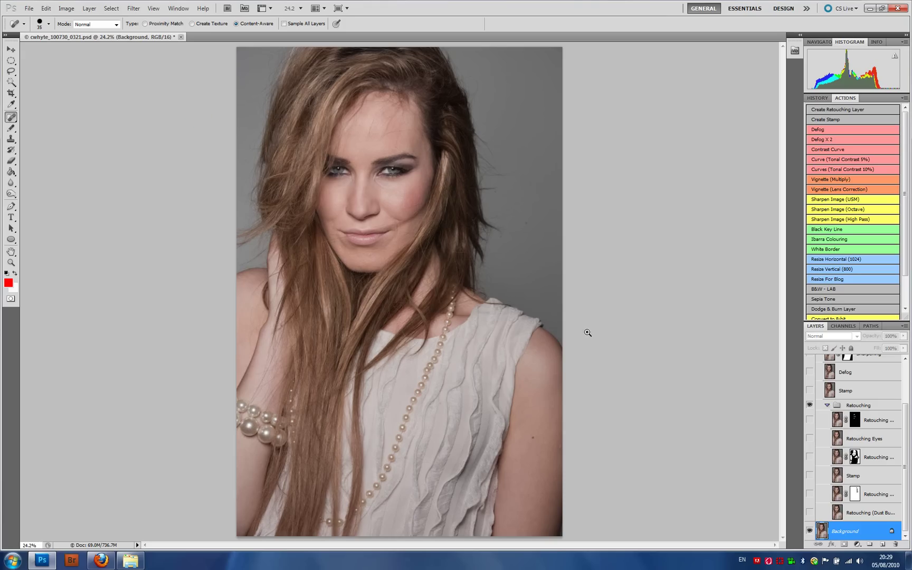
Step: Select the Spot Healing Brush Tool for cleaning up small marks on the portrait
click(207, 130)
drag(272, 165, 439, 261)
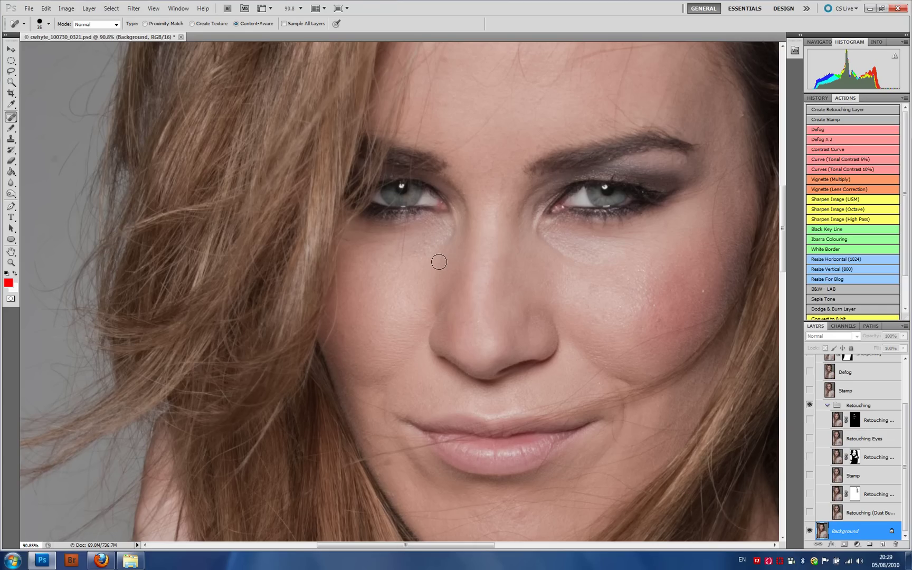
key(ctrl+0)
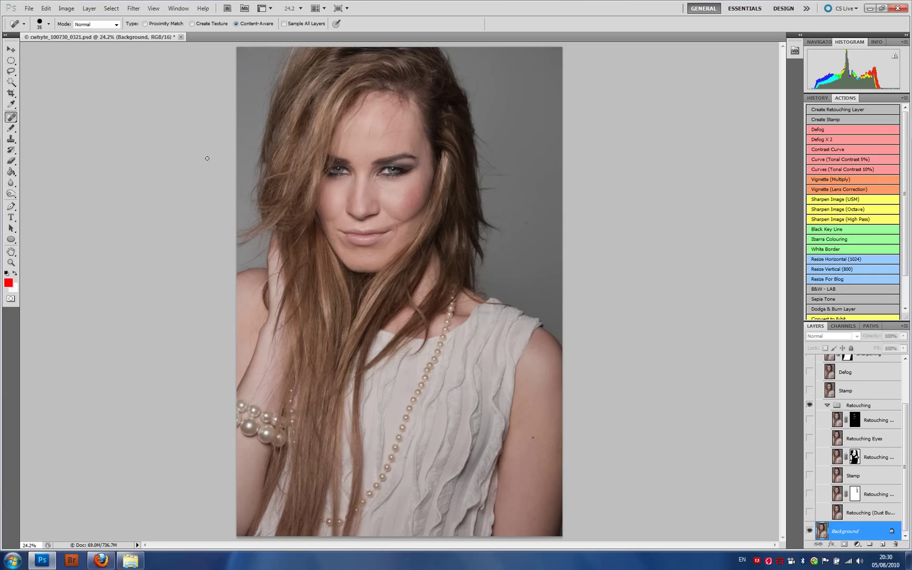
drag(306, 132, 584, 310)
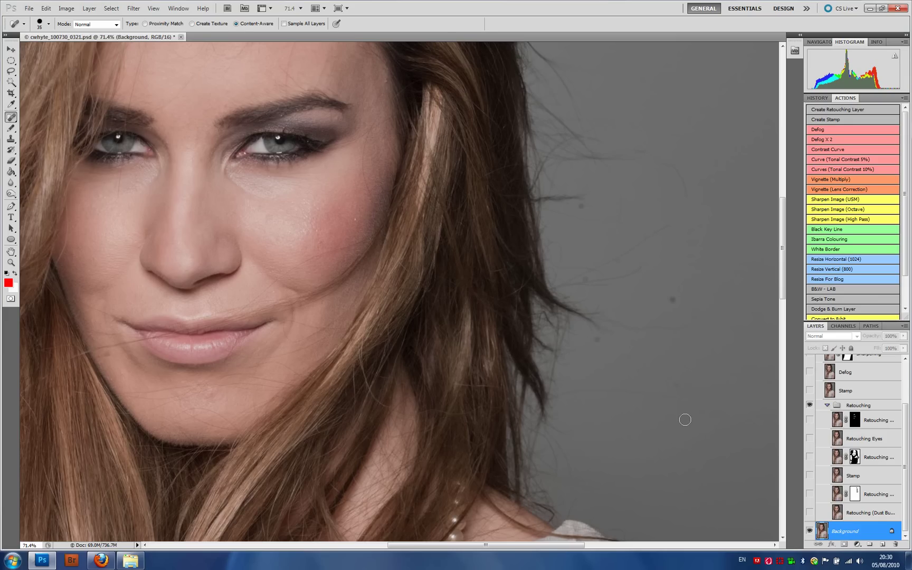
click(11, 118)
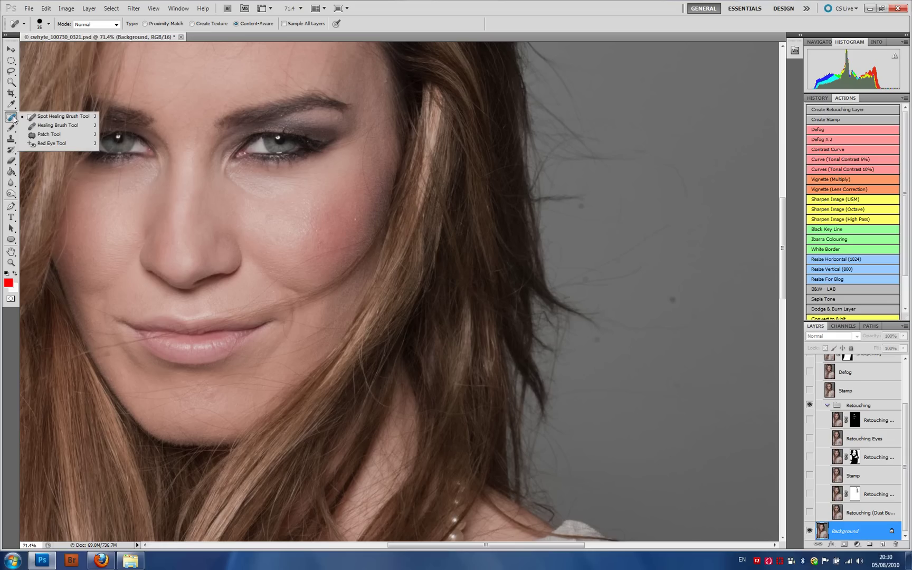
click(45, 117)
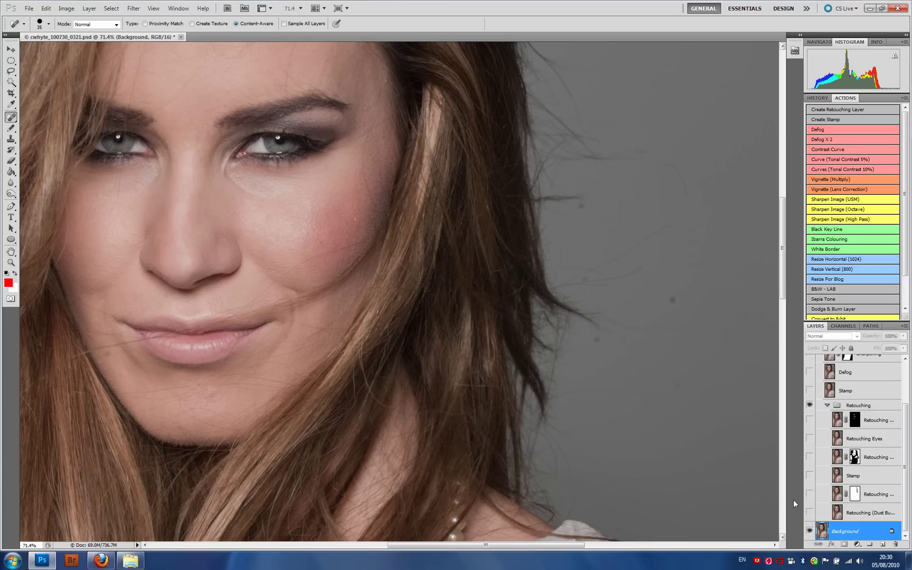
Step: Compare the portrait with and without the Retouching (Dust Bu...) layer and leave that layer visible
click(809, 512)
click(810, 513)
click(809, 512)
key(ctrl+0)
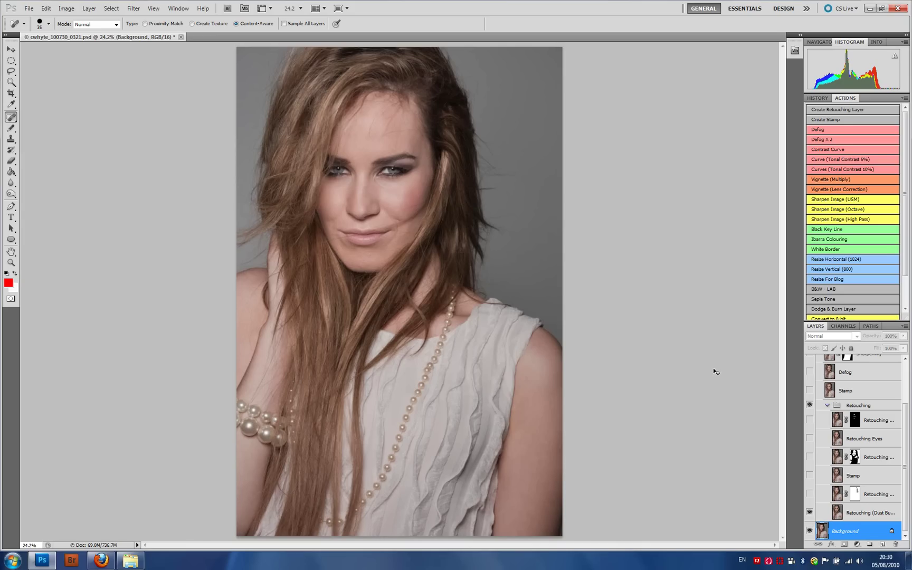
Step: Switch to the Healing Brush Tool, enlarge its brush to 10 px and sample clean skin around the chin
mouse_move(270, 83)
mouse_down()
mouse_move(395, 242)
mouse_move(482, 321)
mouse_up()
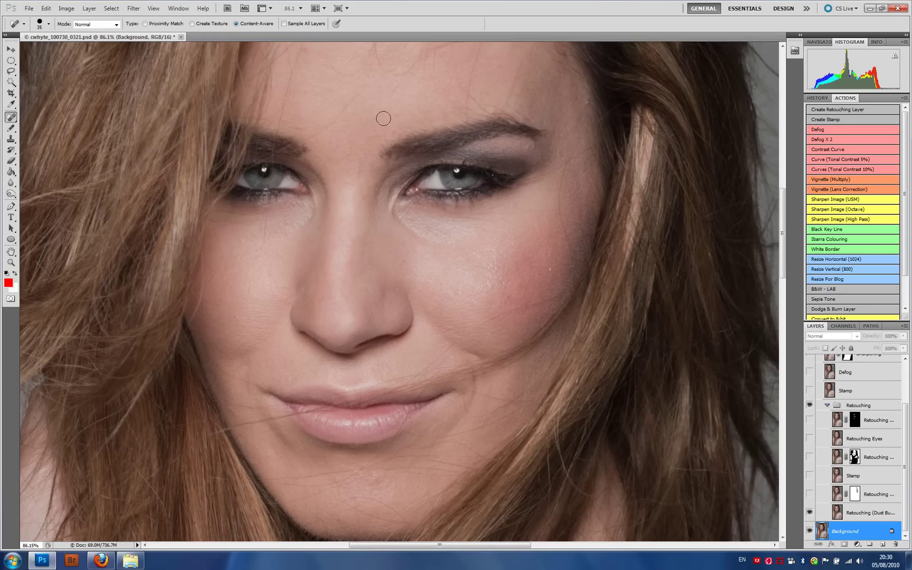
drag(385, 106, 391, 247)
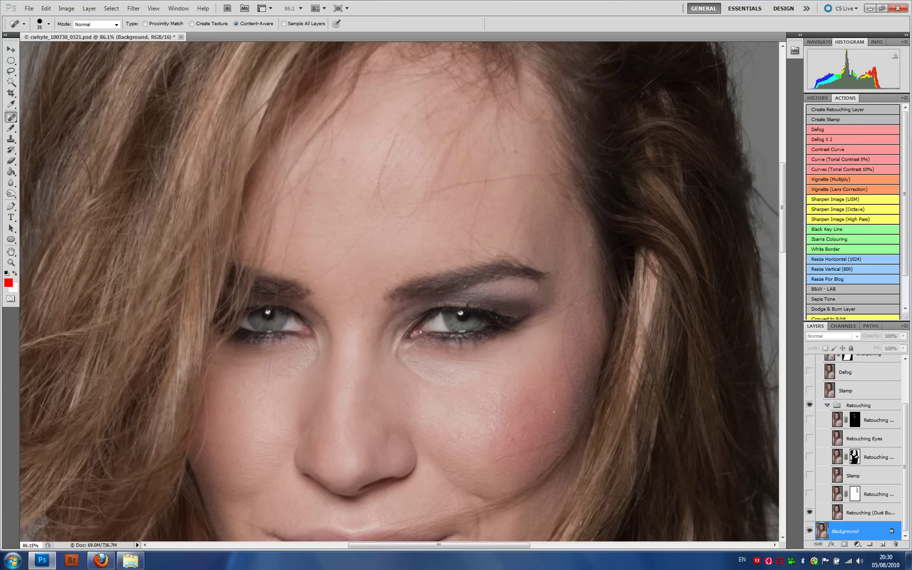
mouse_move(180, 219)
mouse_down()
mouse_move(611, 472)
mouse_move(625, 491)
mouse_move(681, 265)
mouse_up()
mouse_move(470, 386)
mouse_down()
mouse_move(480, 293)
mouse_move(615, 165)
mouse_up()
drag(239, 366, 304, 155)
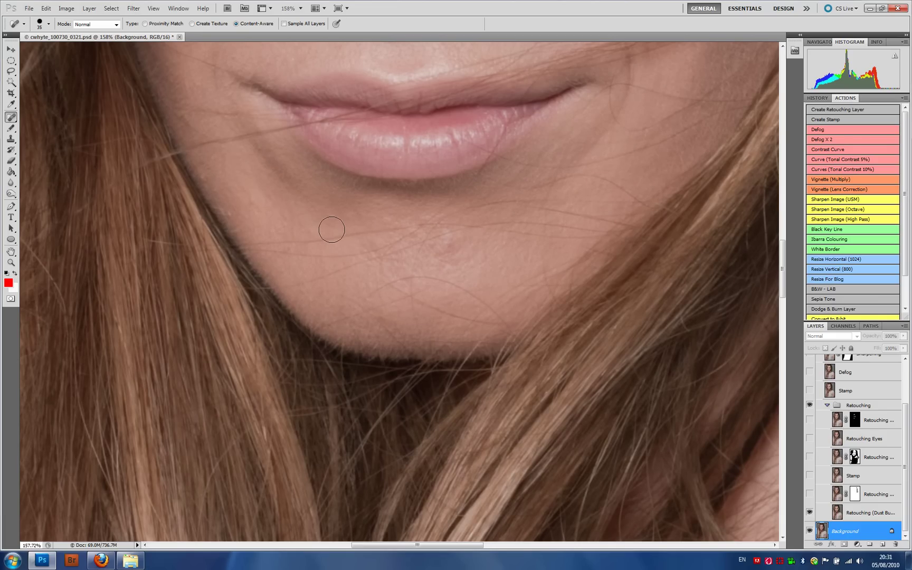
right_click(14, 119)
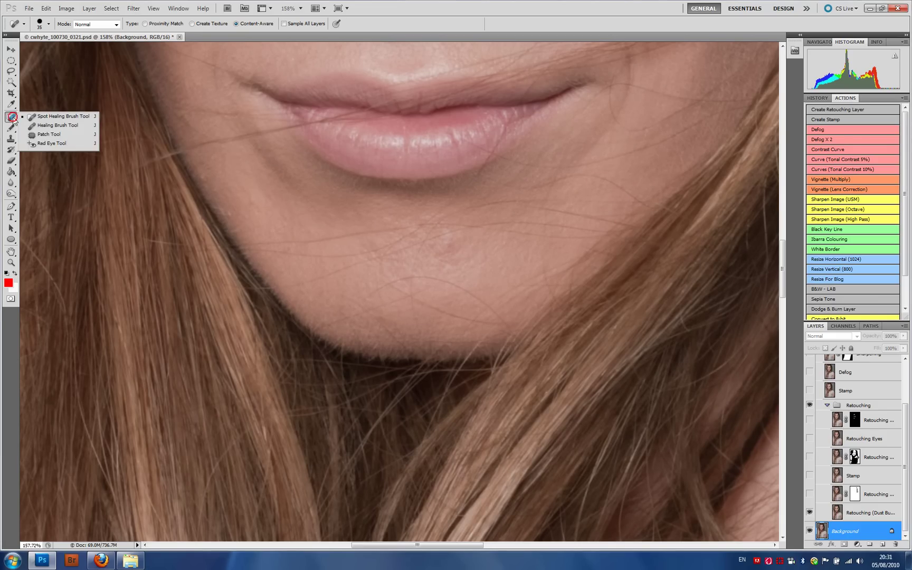
click(44, 126)
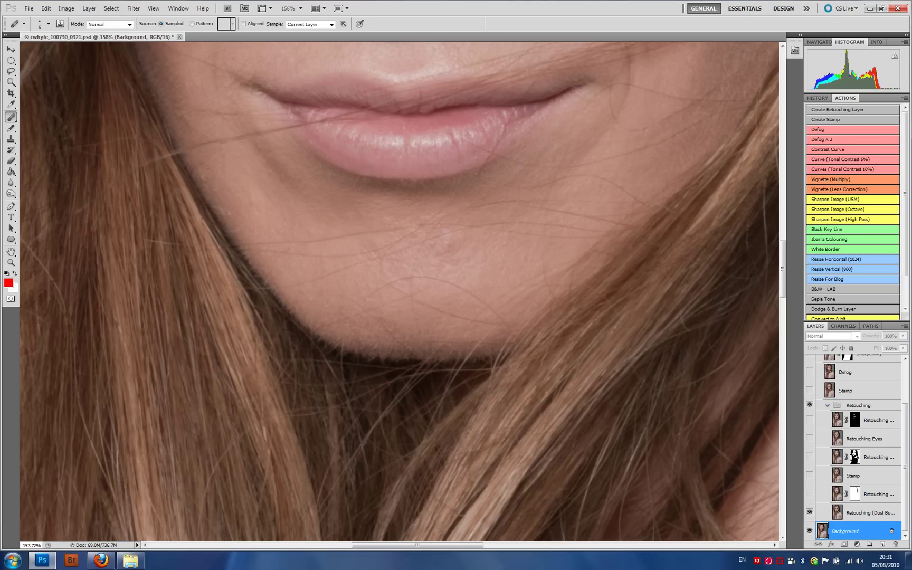
key(bracketright)
alt+click(321, 231)
alt+click(448, 179)
Step: Show the masked retouching layer directly above the Retouching (Dust Bu...) layer
drag(491, 201, 421, 379)
mouse_move(505, 205)
mouse_down()
mouse_move(533, 439)
mouse_move(504, 278)
mouse_move(514, 294)
mouse_up()
drag(491, 158, 443, 304)
drag(497, 230, 495, 362)
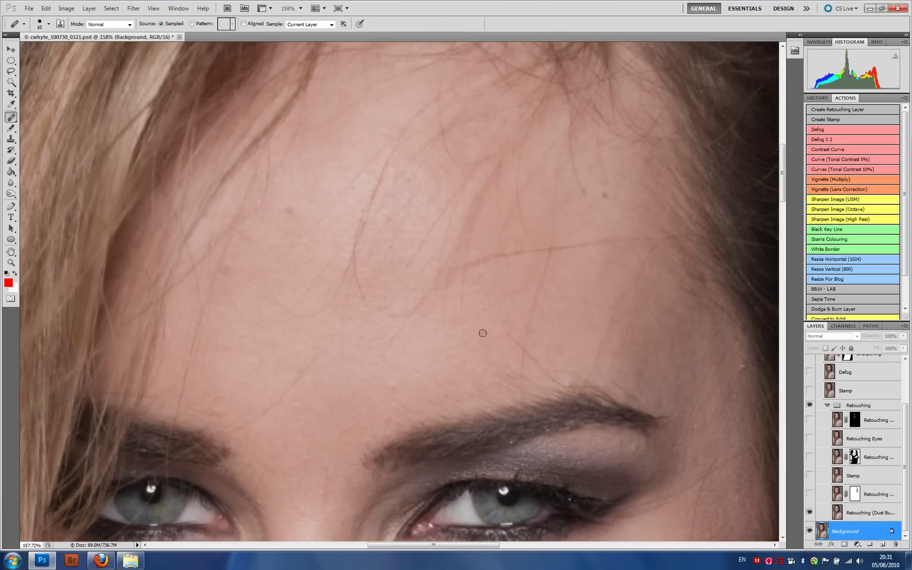
key(ctrl+0)
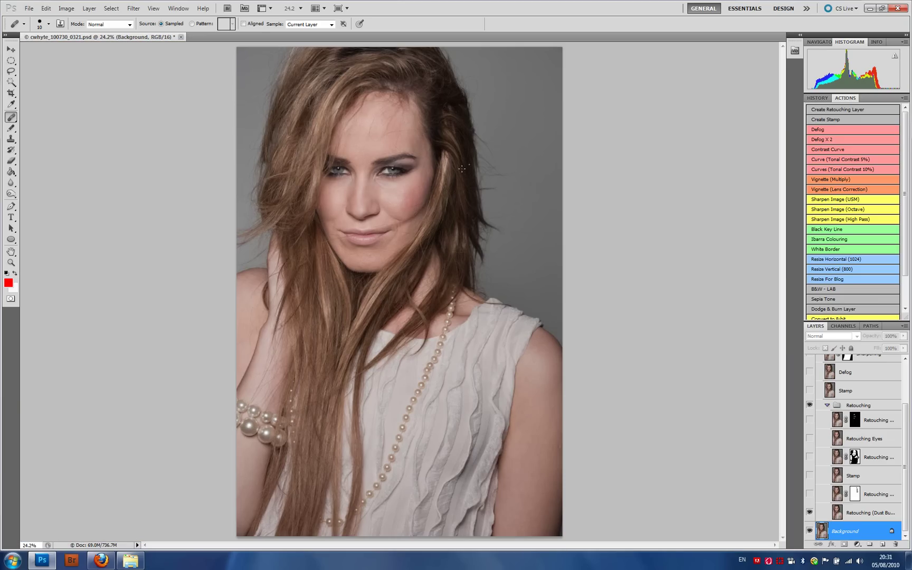
drag(635, 343, 658, 304)
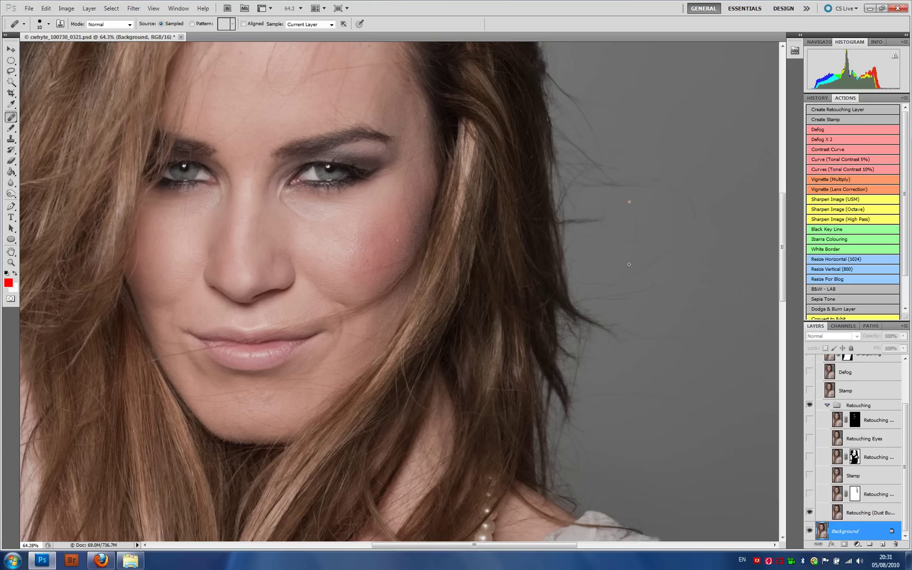
click(810, 495)
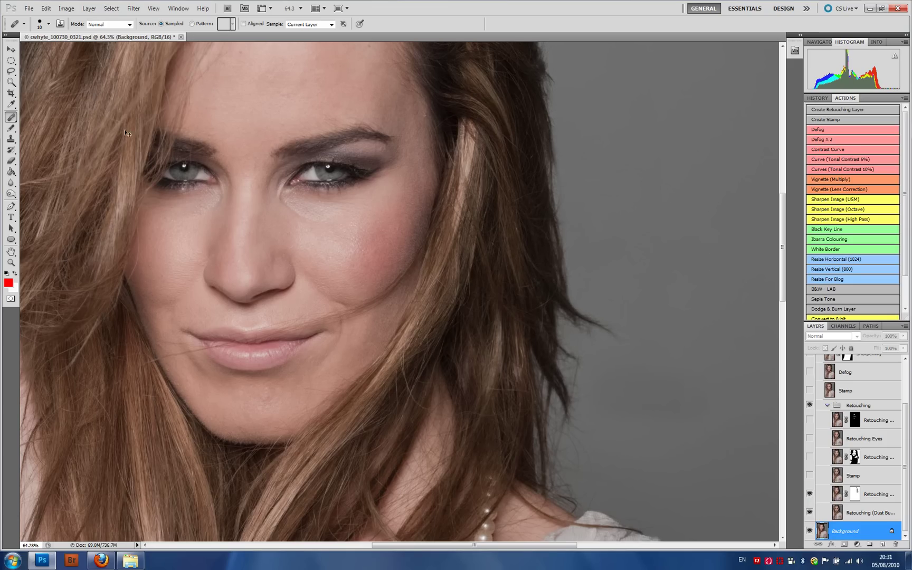
Step: Compare the face with and without the masked layer above the dust layer, keeping it visible
ctrl+click(290, 223)
drag(262, 226, 612, 387)
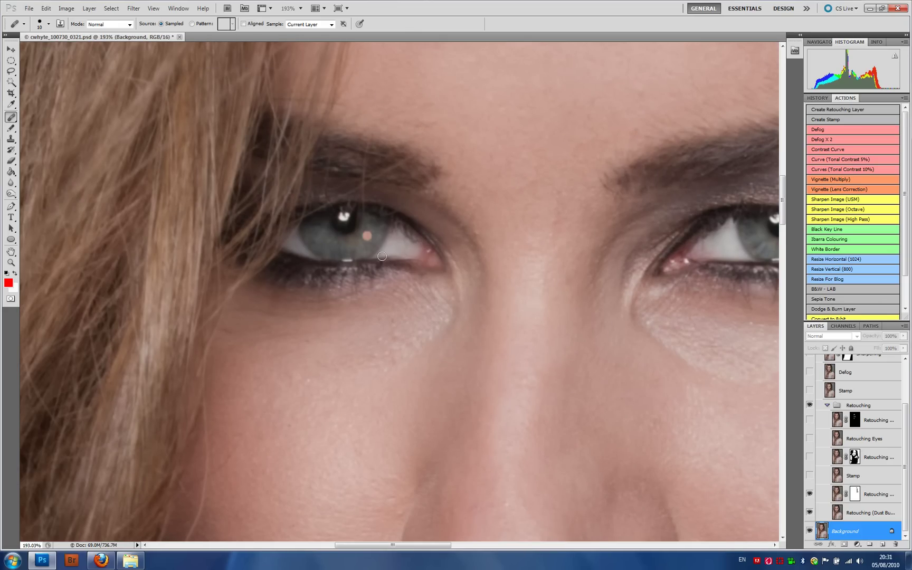
click(809, 494)
click(808, 494)
click(809, 494)
key(ctrl+0)
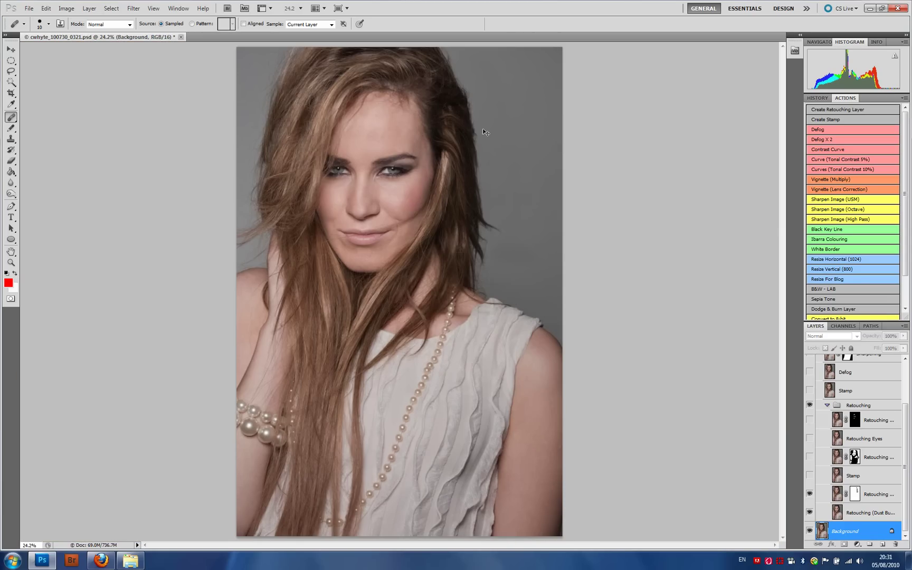
Step: Show the Stamp layer inside the Retouching group and inspect the skin on the cheeks, nose and chin
drag(391, 154, 810, 505)
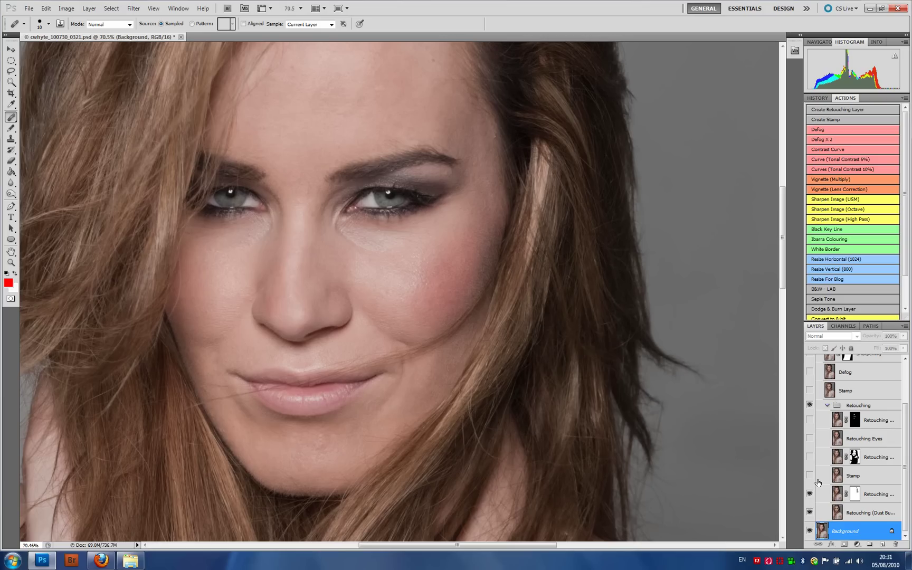
click(809, 476)
drag(123, 75, 590, 495)
drag(360, 312, 429, 261)
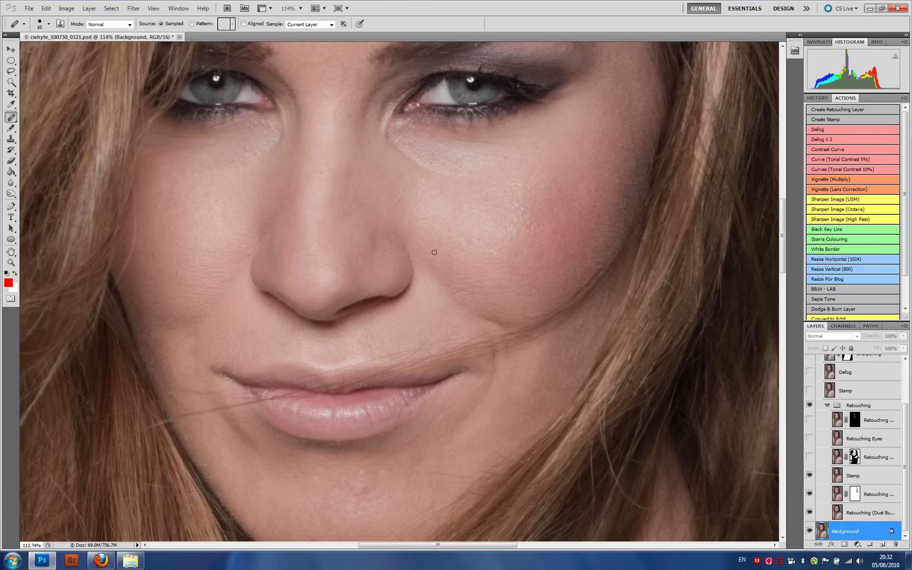
drag(418, 363, 472, 468)
mouse_move(548, 247)
mouse_down()
mouse_move(546, 342)
mouse_move(533, 387)
mouse_move(580, 200)
mouse_up()
drag(546, 403, 559, 241)
scroll(580, 364, up, 2)
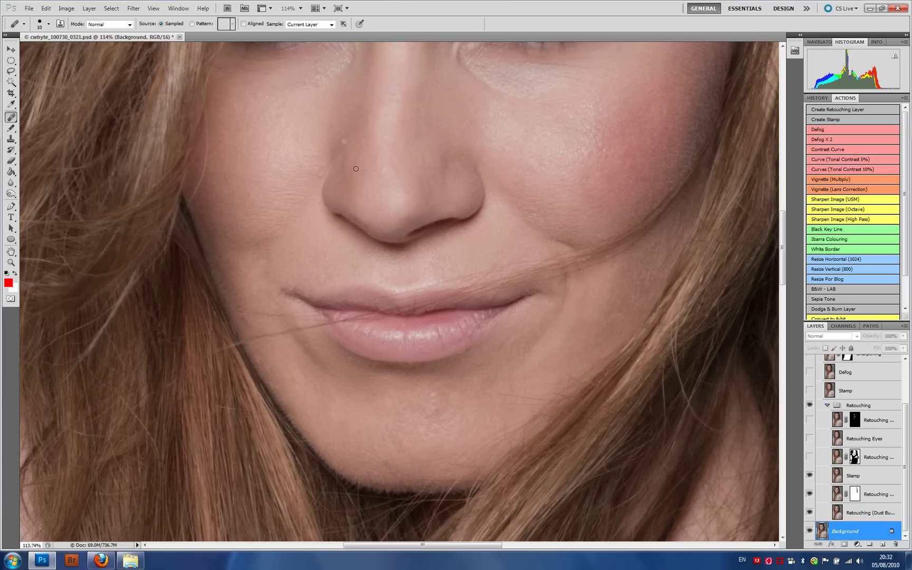
Step: Show the Retouching Skin layer above the Stamp layer and select its layer mask
click(809, 456)
scroll(546, 198, up, 5)
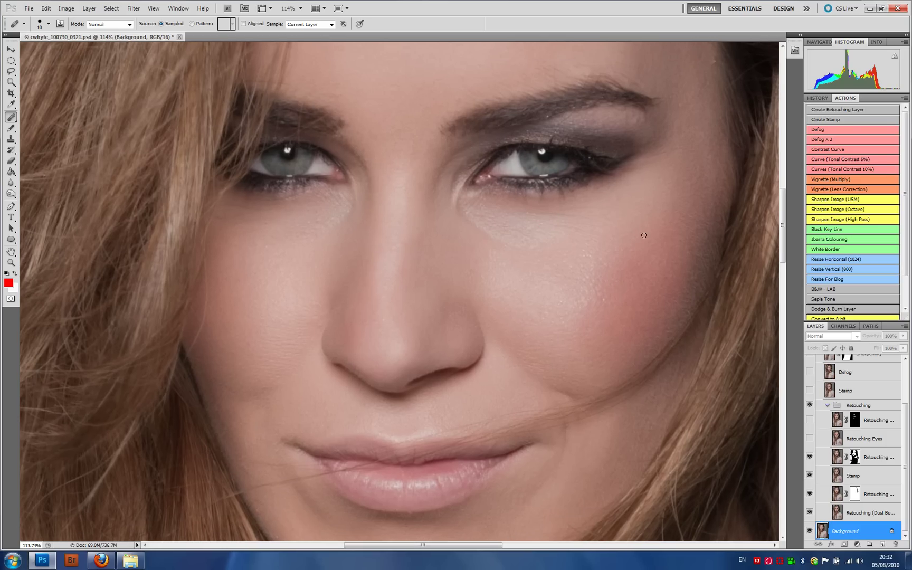
click(855, 457)
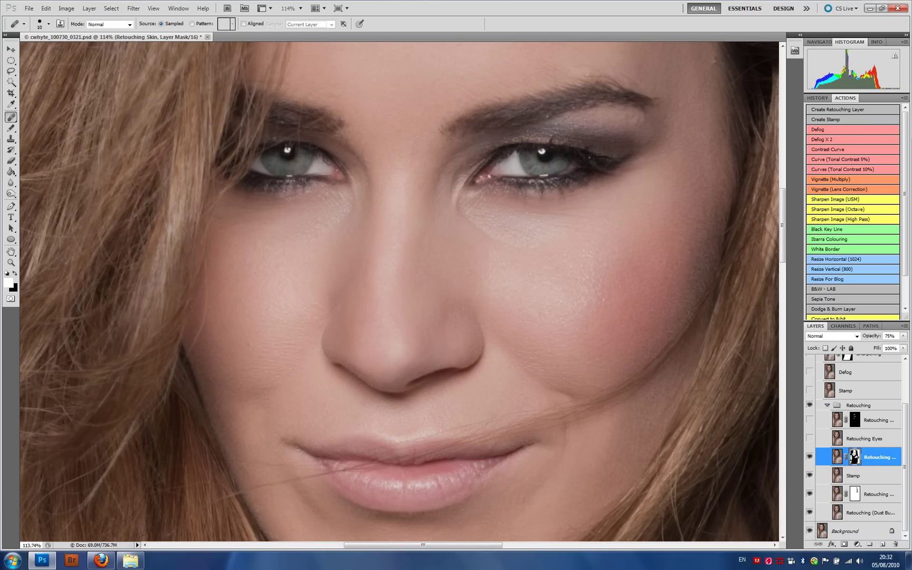
Step: Inspect the smoothed skin and the area around the eyes, and switch to the Patch Tool
key(ctrl+0)
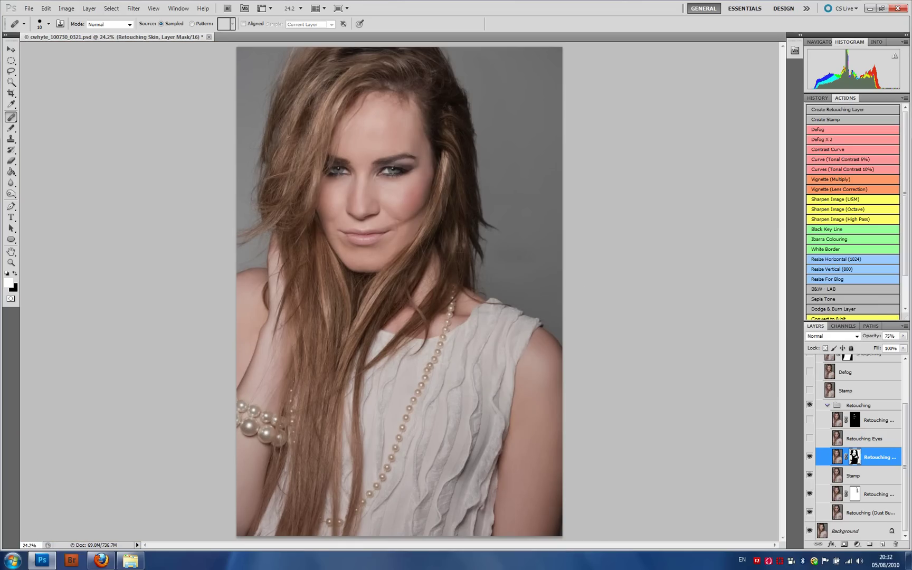
drag(280, 108, 486, 297)
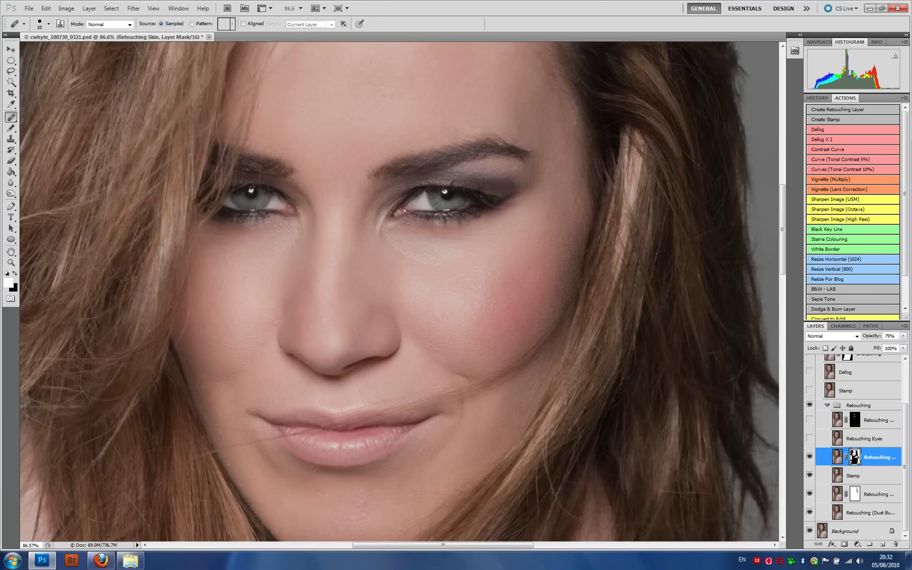
drag(515, 311, 484, 273)
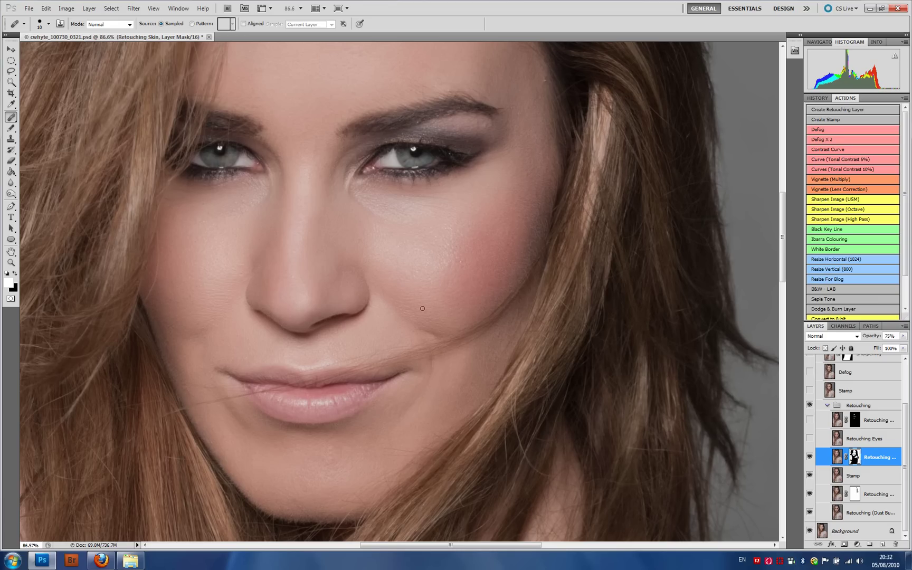
drag(489, 221, 574, 220)
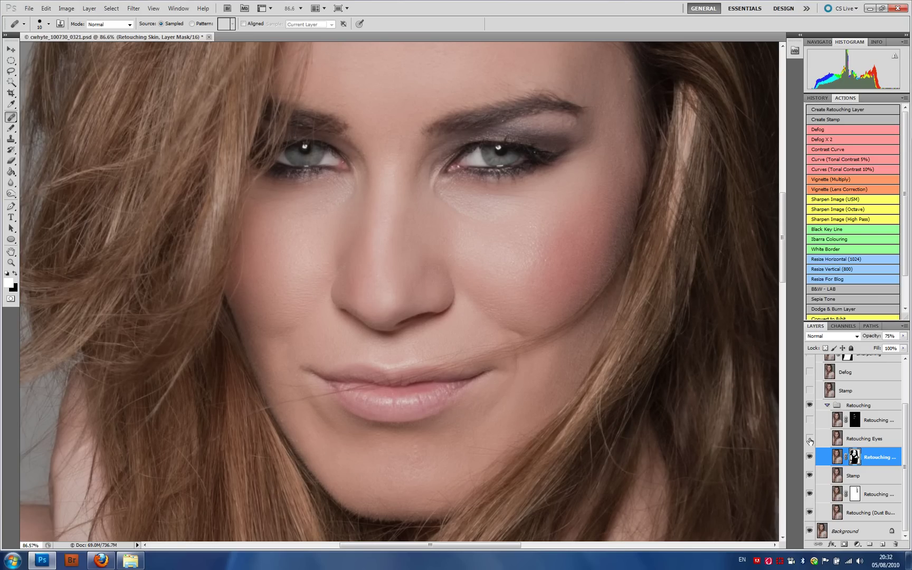
drag(220, 107, 628, 314)
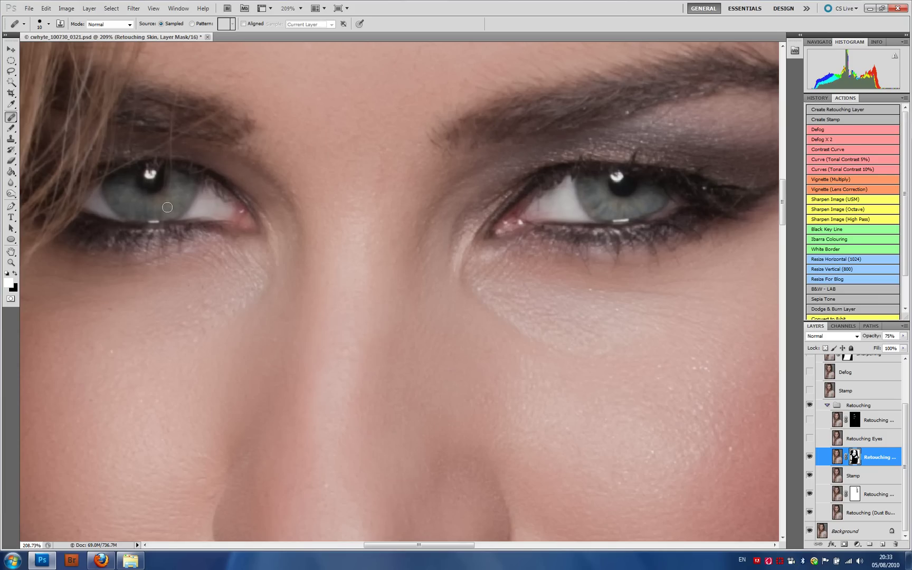
scroll(546, 333, down, 3)
alt+scroll(541, 254, down, 2)
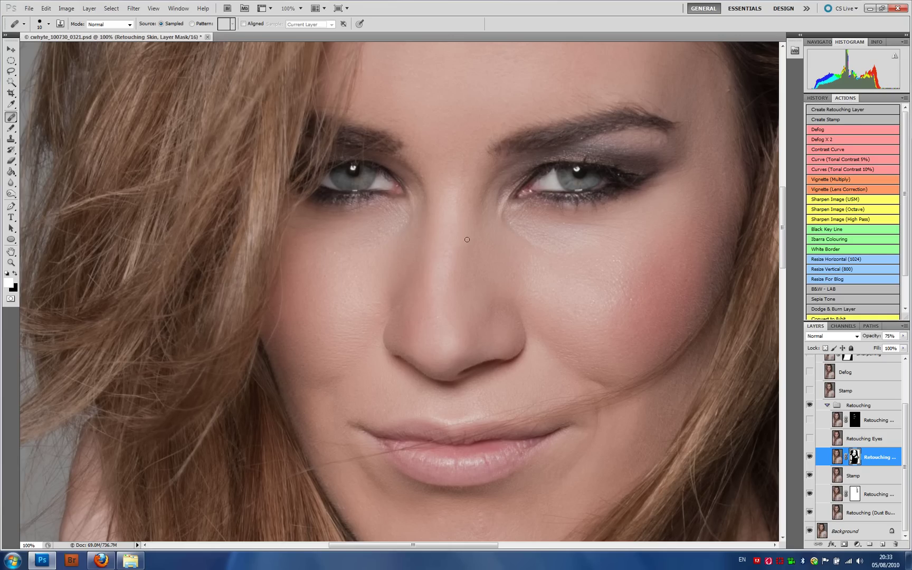
click(12, 121)
click(42, 131)
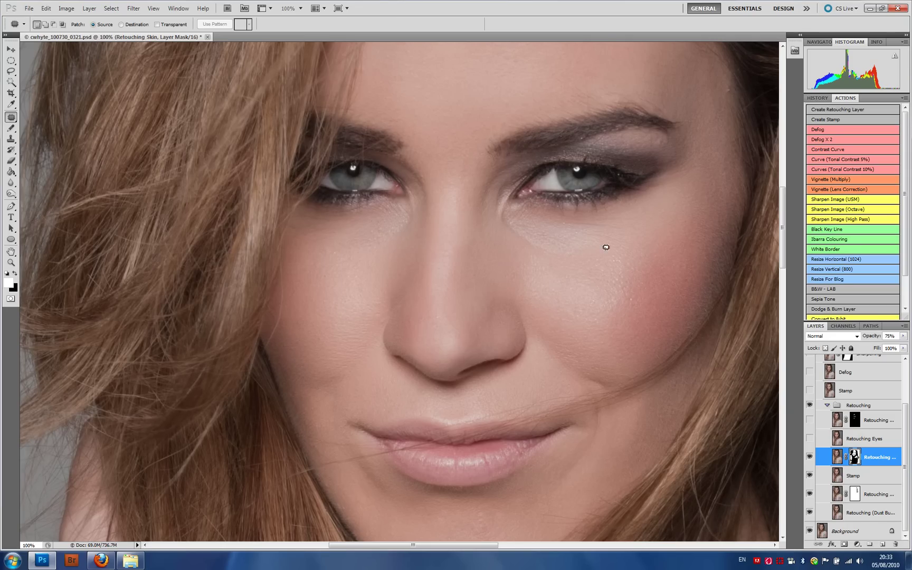
Step: Compare the portrait with and without the Retouching Eyes layer and leave that layer visible
key(ctrl+0)
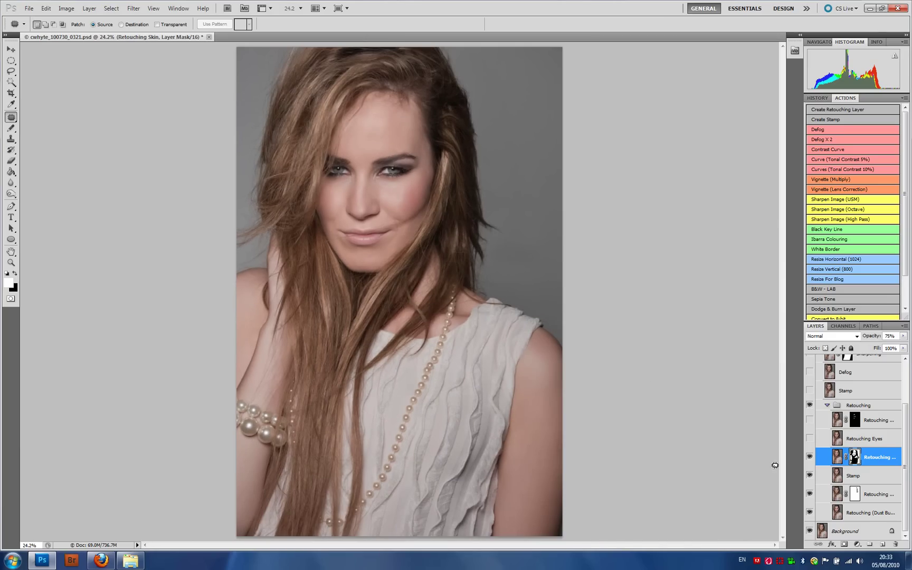
click(811, 442)
click(811, 442)
click(811, 442)
click(811, 438)
click(811, 438)
click(811, 438)
scroll(378, 172, up, 5)
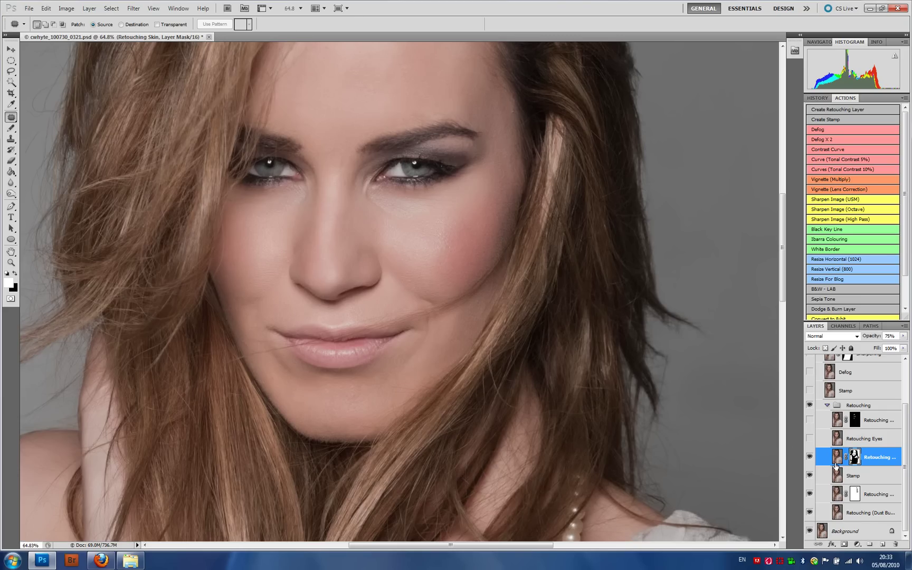
click(810, 438)
click(810, 438)
click(809, 439)
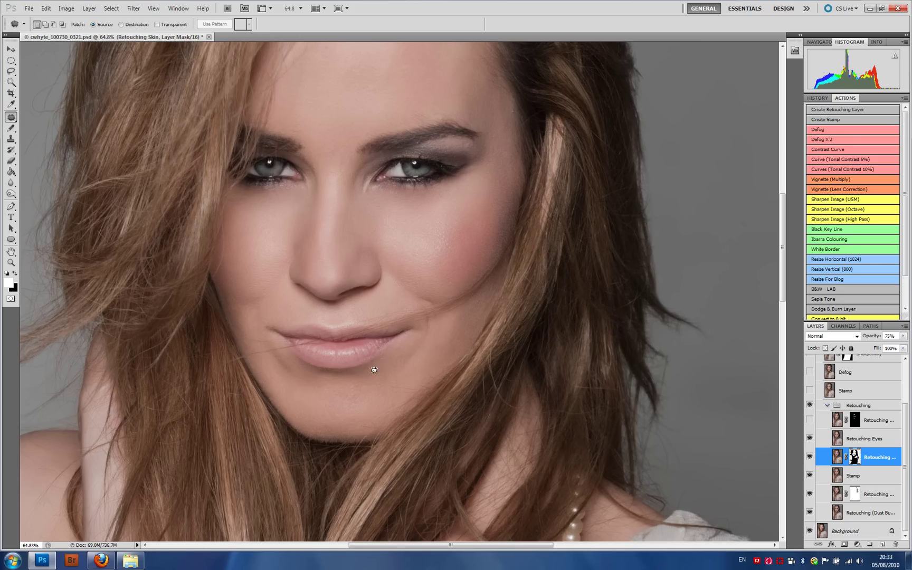
Step: Examine the mouth, chin, forehead and eyes up close, and review the whole portrait
drag(390, 374, 451, 404)
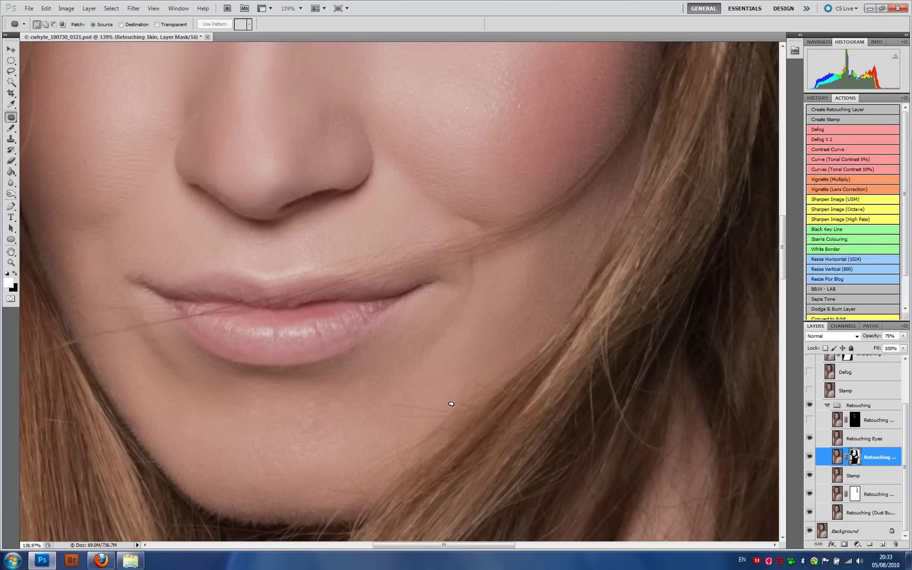
scroll(489, 383, up, 5)
scroll(387, 373, right, 3)
scroll(369, 301, up, 2)
drag(340, 309, 546, 560)
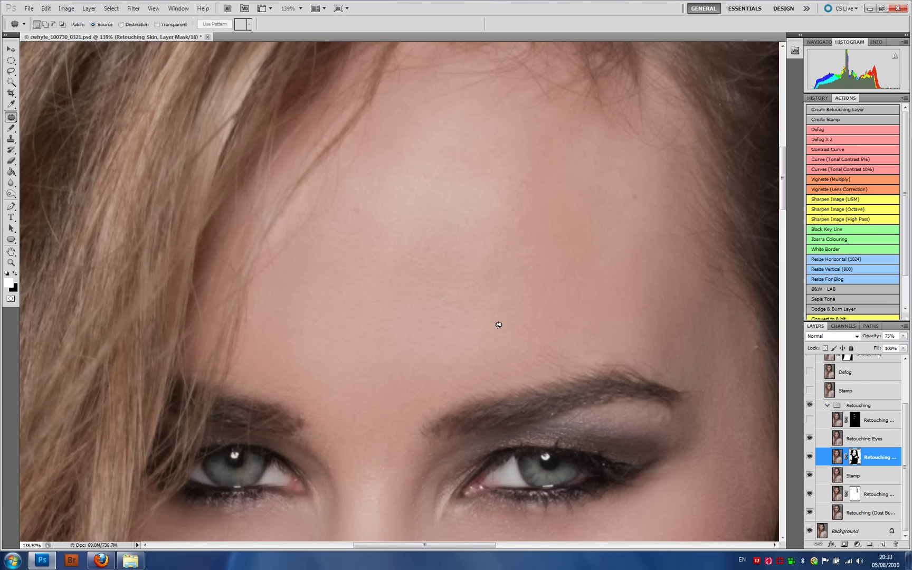
key(ctrl+0)
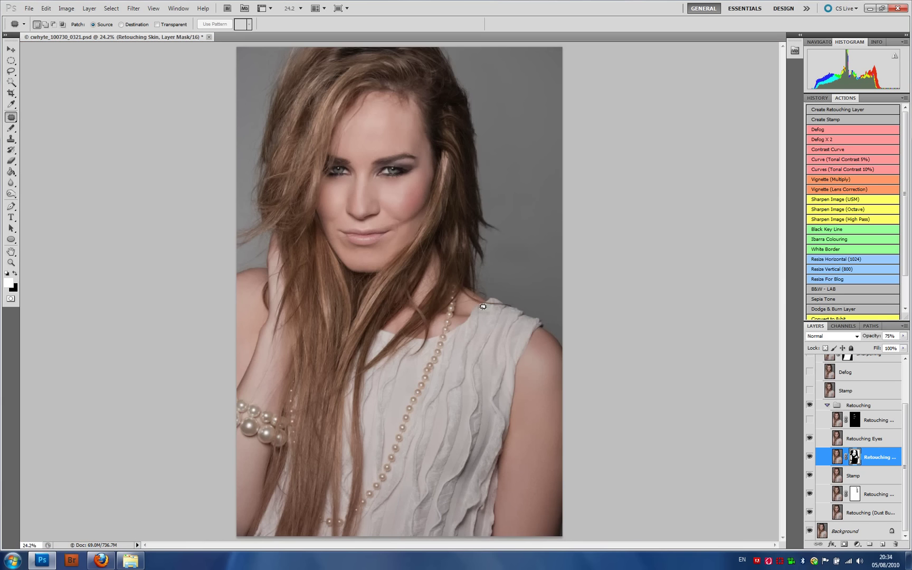
Step: Show the topmost layer in the Retouching group and compare the mouth and chin with and without it
drag(272, 89, 511, 324)
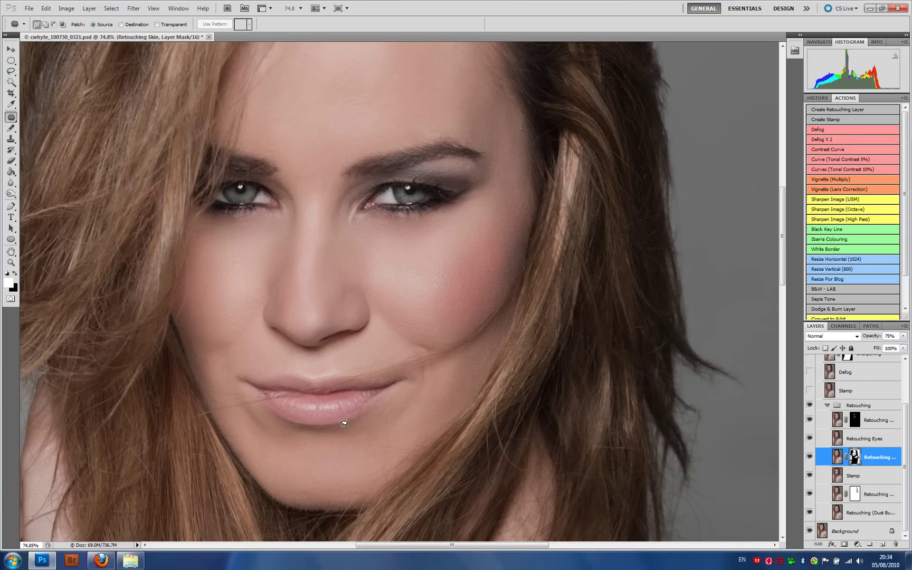
drag(206, 387, 464, 530)
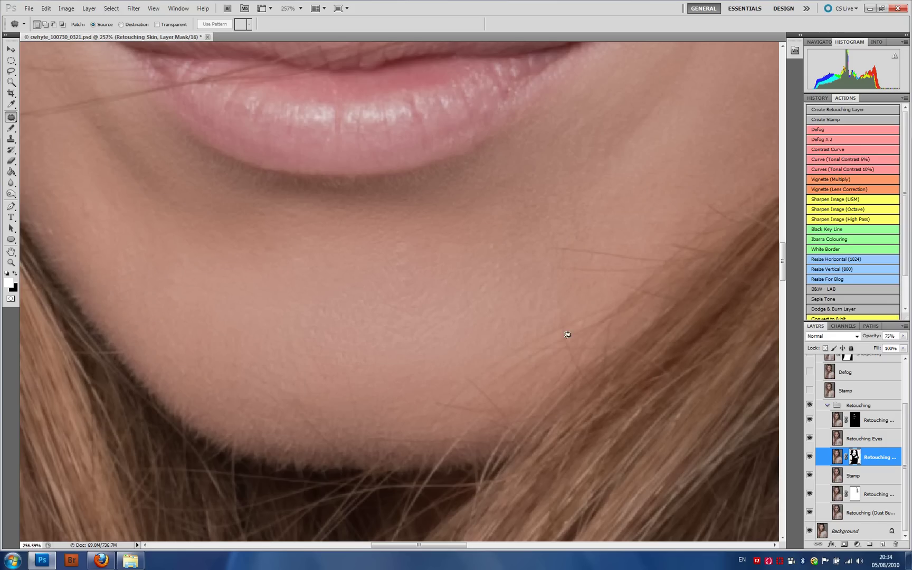
click(810, 420)
click(810, 420)
scroll(588, 142, up, 10)
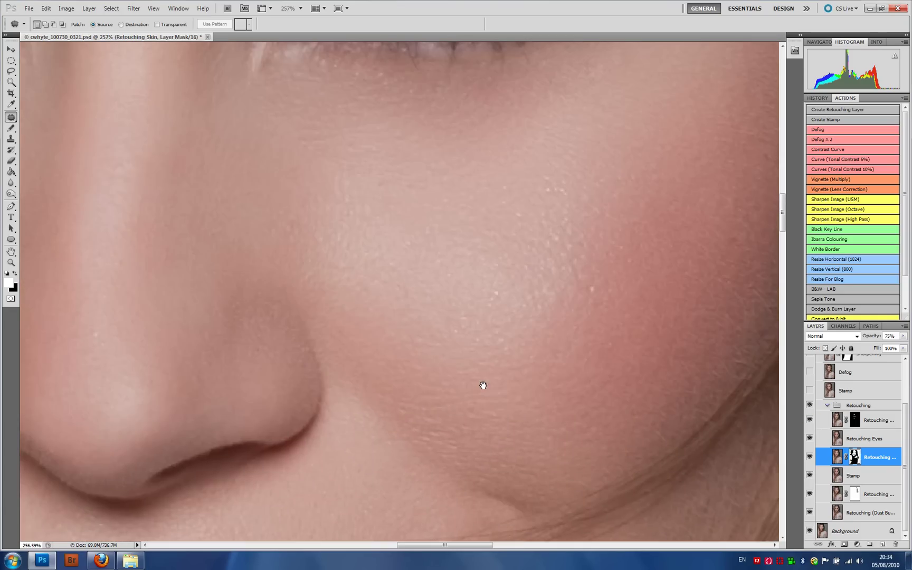
Step: Compare the cheek and forehead up close with and without the topmost Retouching layer, leaving it visible
click(809, 421)
click(810, 421)
mouse_move(209, 175)
mouse_down()
mouse_move(347, 157)
mouse_move(400, 423)
mouse_up()
drag(419, 259, 460, 277)
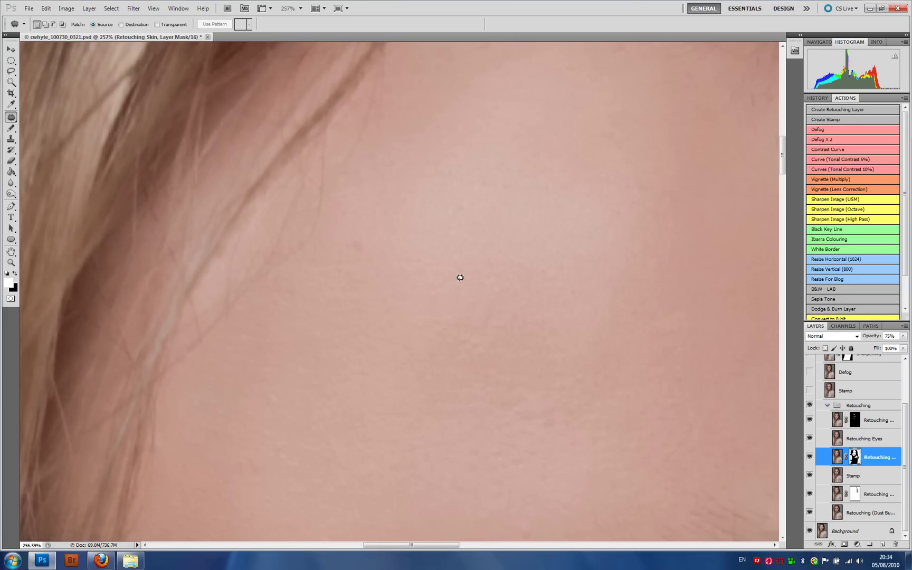
click(809, 420)
click(809, 421)
key(ctrl+0)
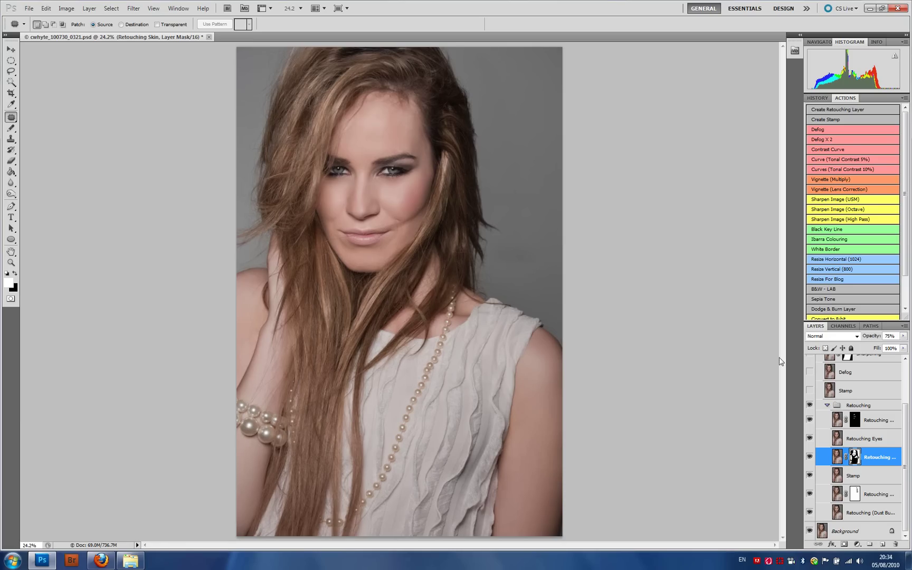
Step: Show the Stamp and Defog layers above the Retouching group, select Defog and compare the face with and without it
click(810, 390)
drag(274, 138, 274, 138)
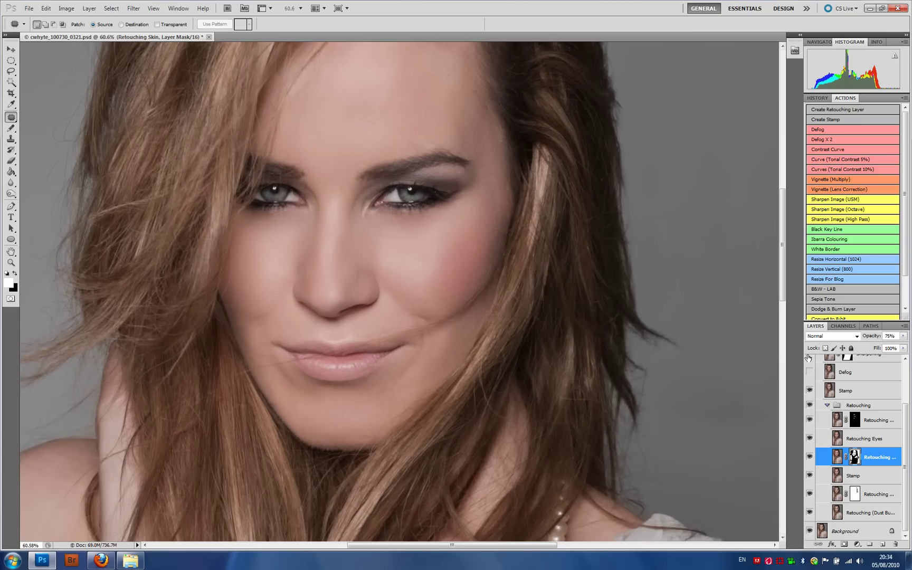
click(809, 372)
click(865, 375)
drag(901, 426, 900, 401)
click(810, 410)
click(809, 409)
click(809, 410)
Step: Show the Sharpening layer together with Defog, and examine the face, hair and necklace up close
click(809, 390)
click(809, 409)
drag(83, 116, 723, 500)
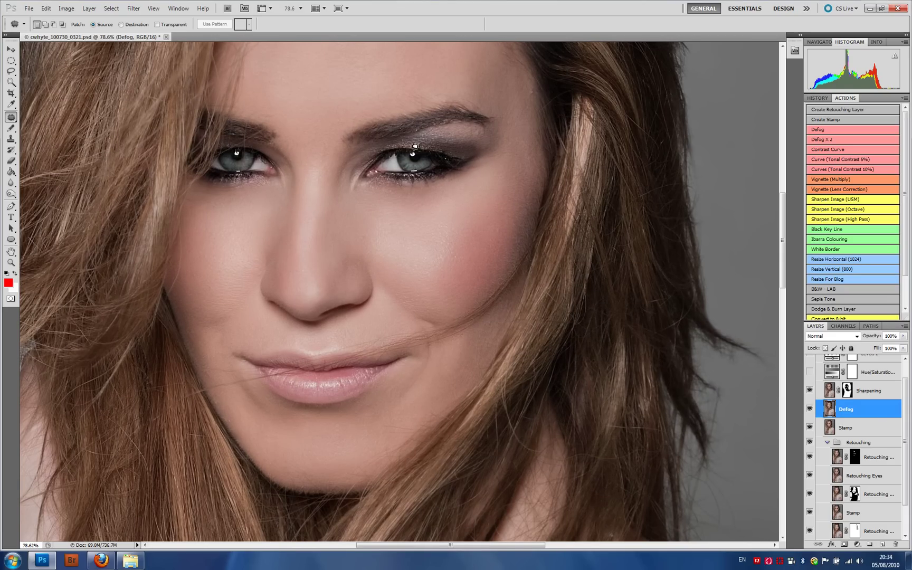
drag(144, 222, 185, 113)
scroll(289, 257, down, 6)
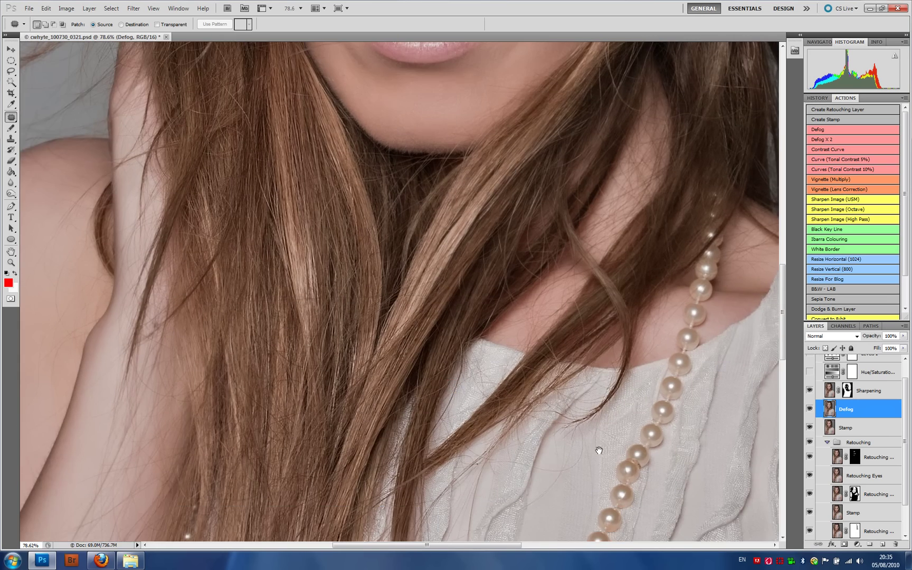
scroll(571, 470, up, 9)
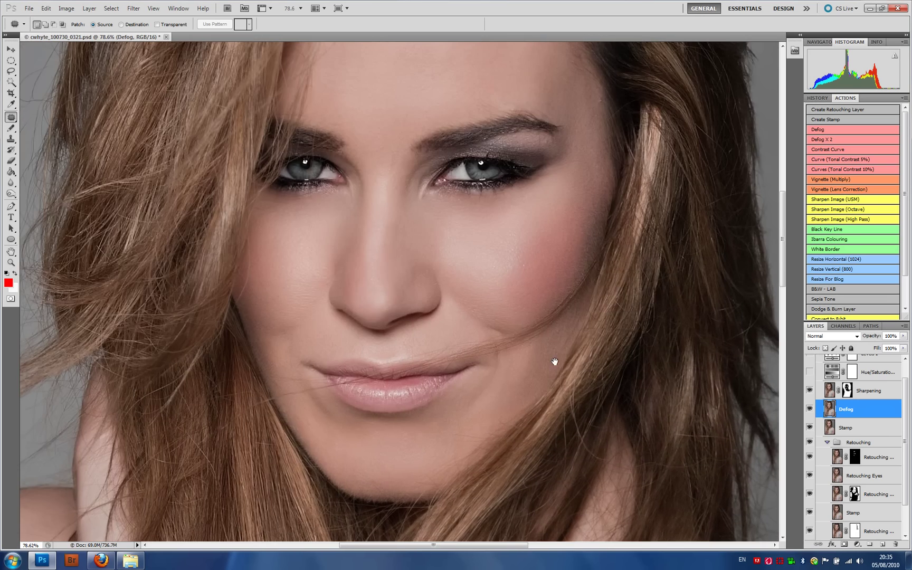
drag(588, 396, 399, 259)
mouse_move(639, 435)
mouse_down()
mouse_move(529, 114)
mouse_move(631, 316)
mouse_up()
mouse_move(401, 69)
mouse_down()
mouse_move(445, 237)
mouse_move(565, 335)
mouse_up()
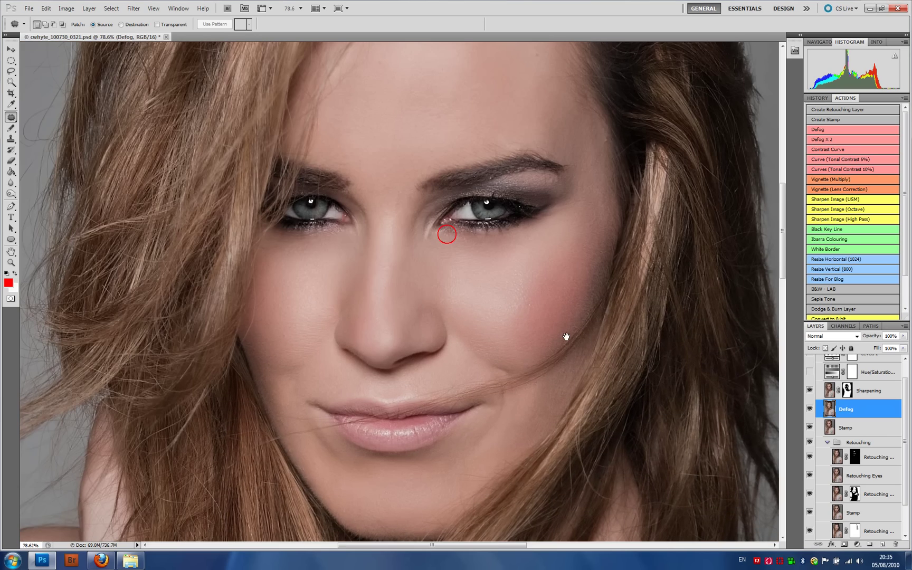
Step: Show the Hue/Saturation and Levels 1 adjustment layers with the whole portrait in view
key(ctrl+0)
click(809, 373)
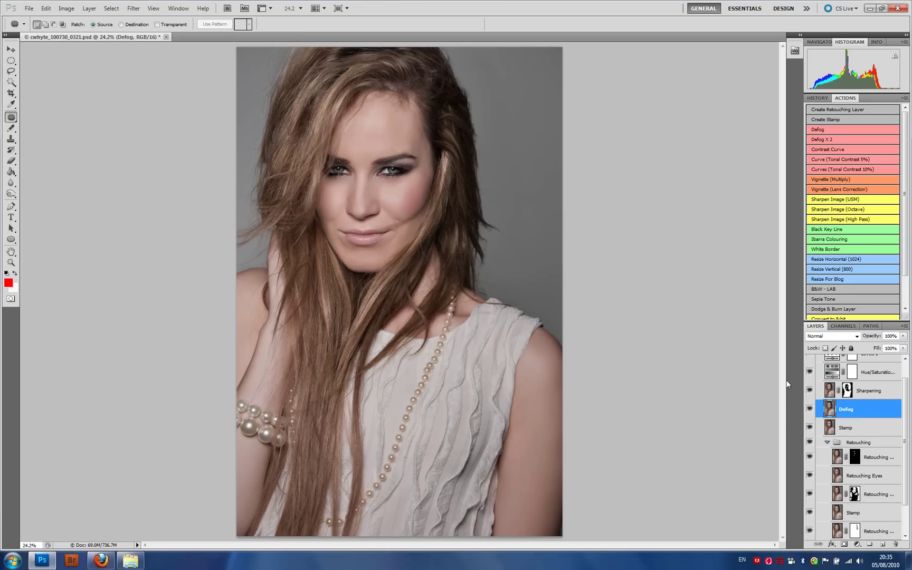
scroll(906, 395, up, 2)
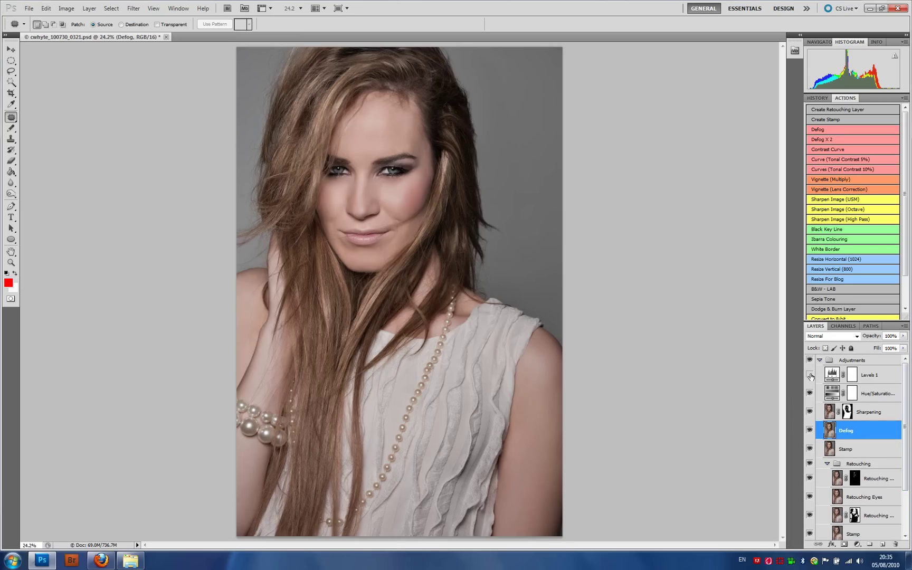
click(810, 375)
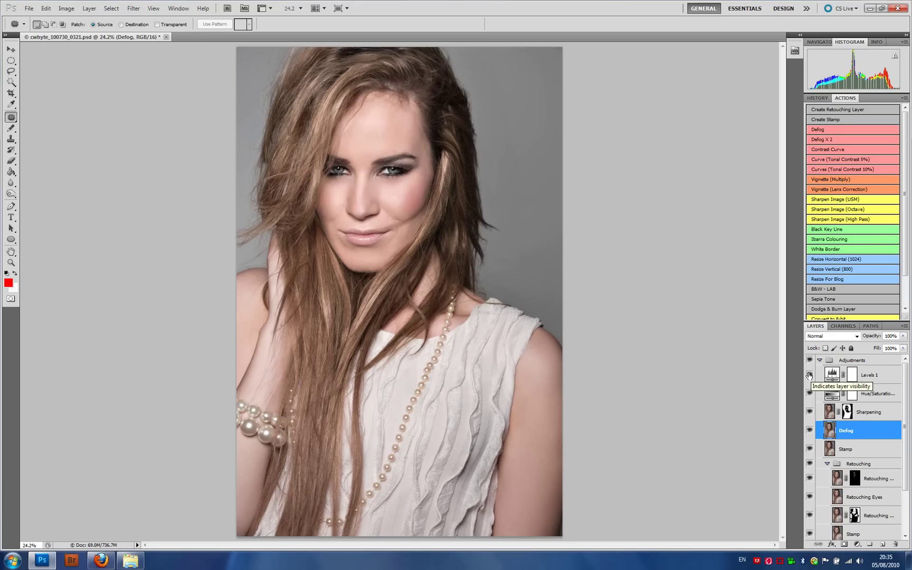
Step: Collapse the Adjustments group and compare the whole portrait with and without it, leaving the group visible
click(820, 360)
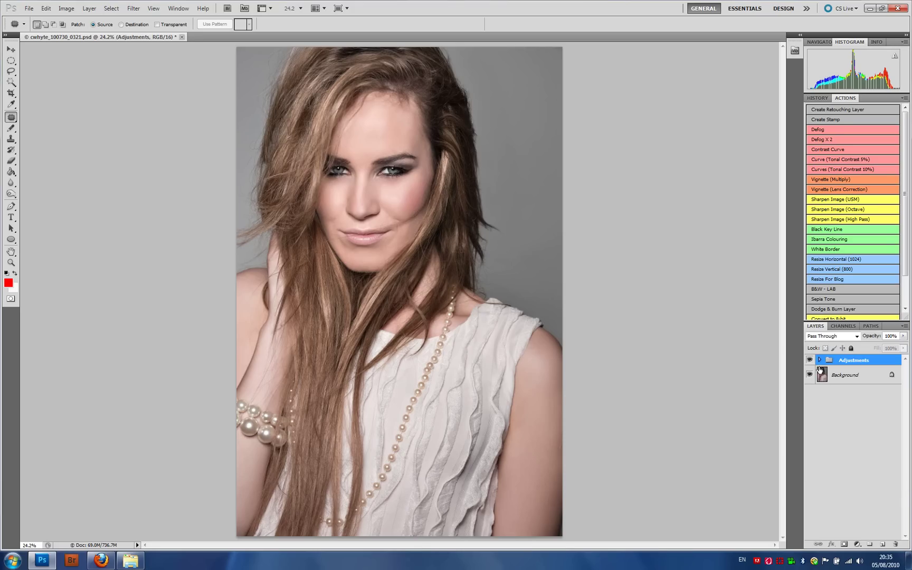
click(809, 360)
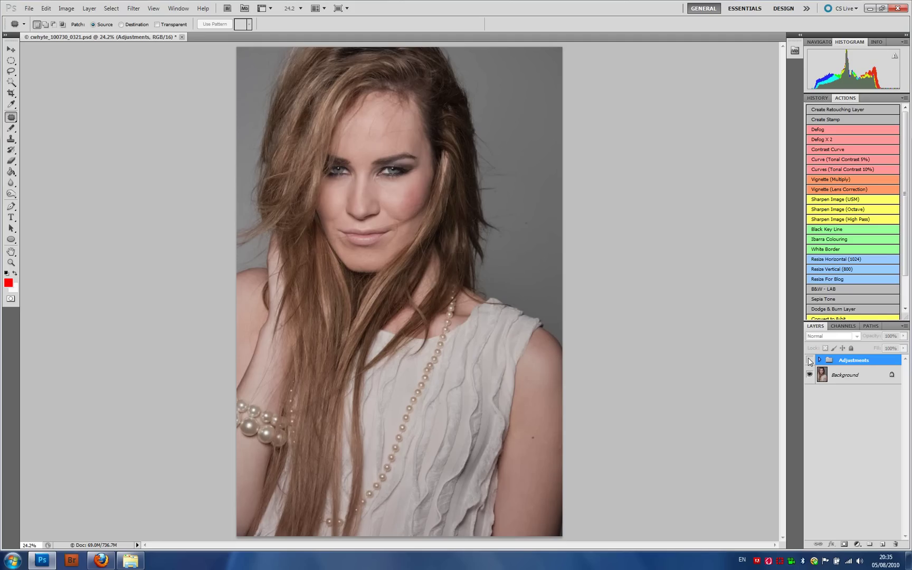
click(809, 360)
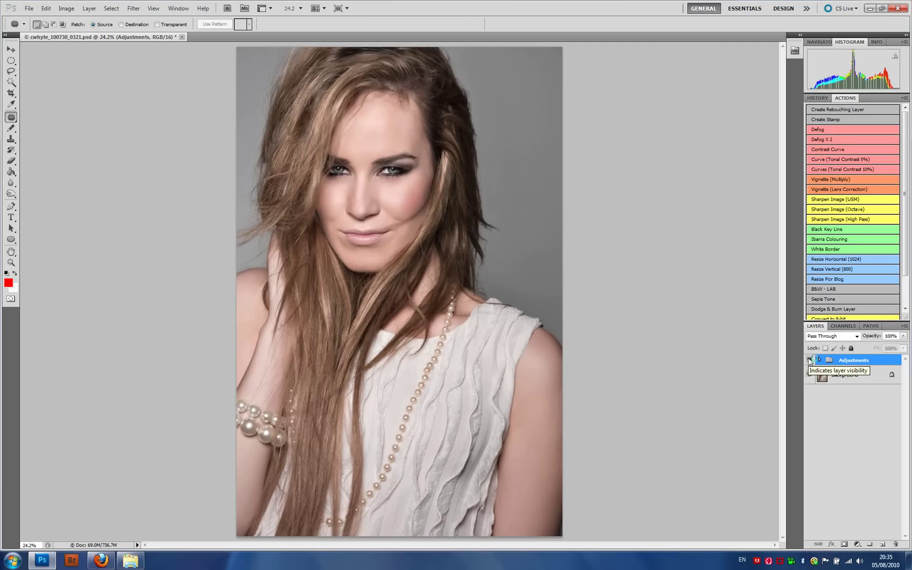
Step: Reduce the Adjustments group's opacity to 75% and review the face and the whole portrait
drag(228, 98, 565, 333)
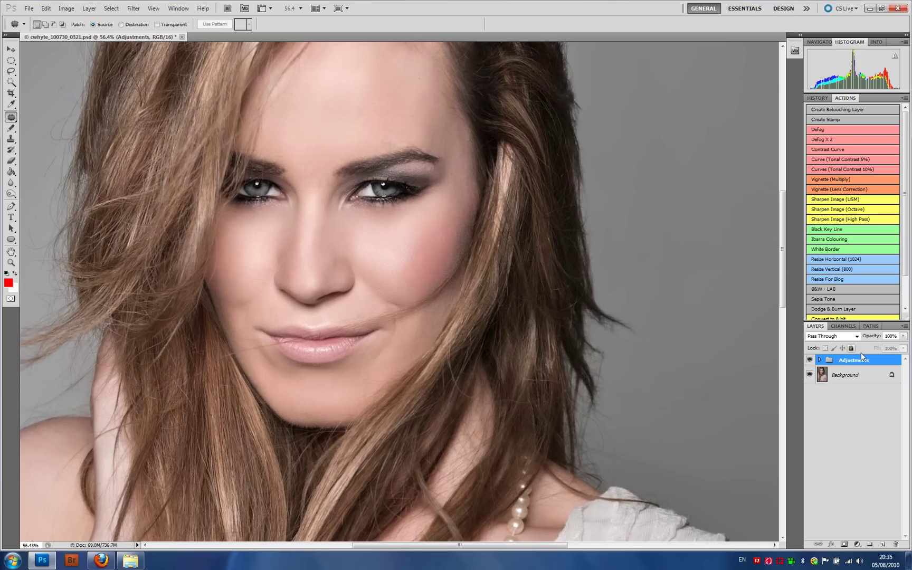
drag(873, 336, 856, 341)
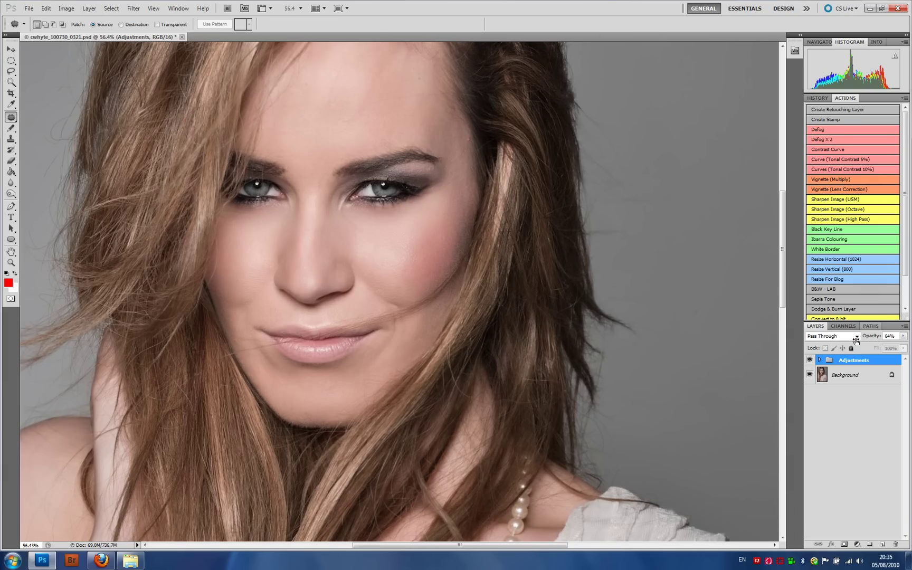
click(885, 336)
text(75)
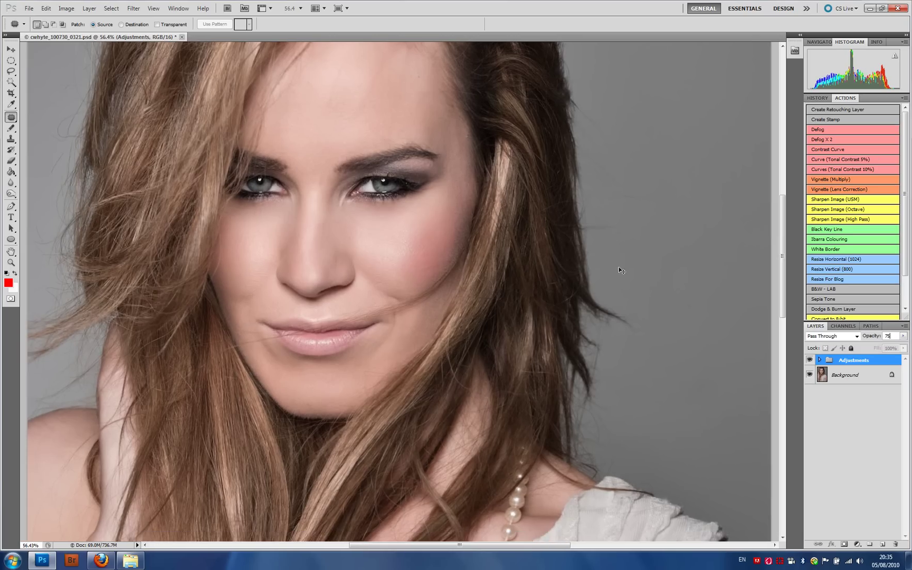
key(ctrl+0)
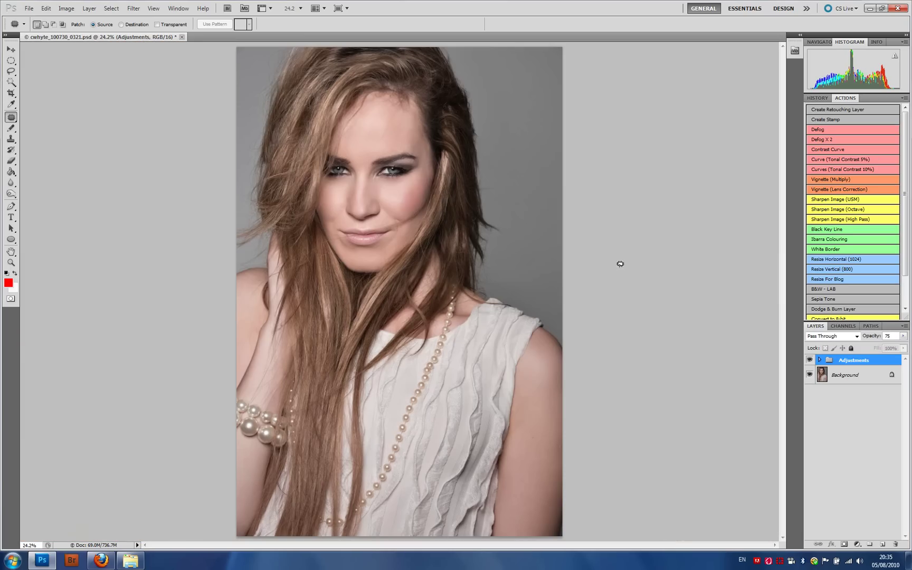
key(Return)
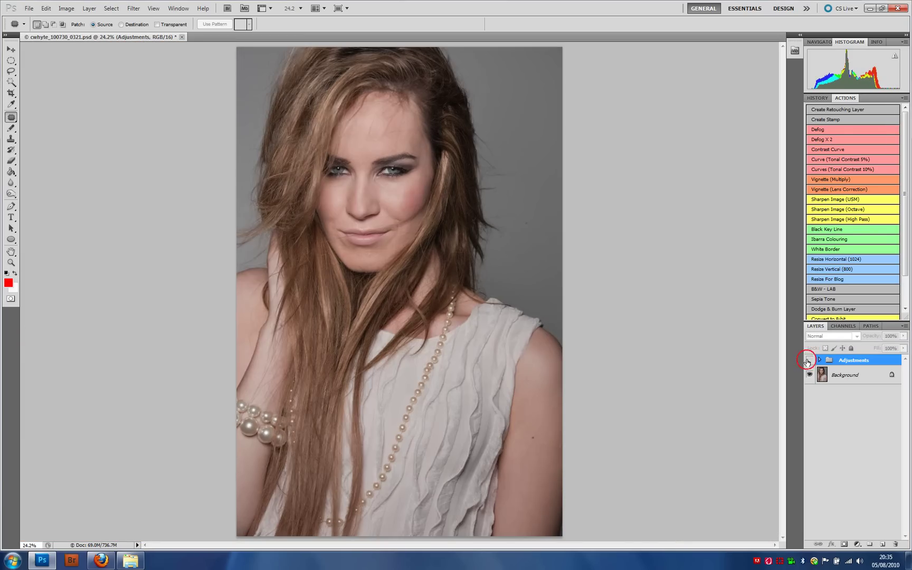